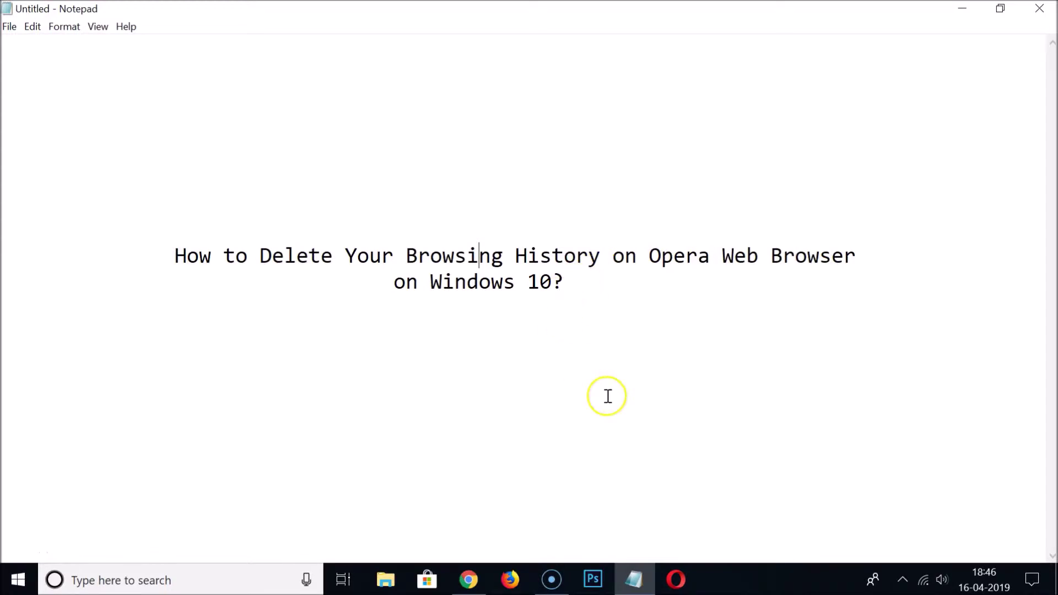
Launch Opera from the taskbar while the Notepad tutorial title is showing.
left_click(678, 578)
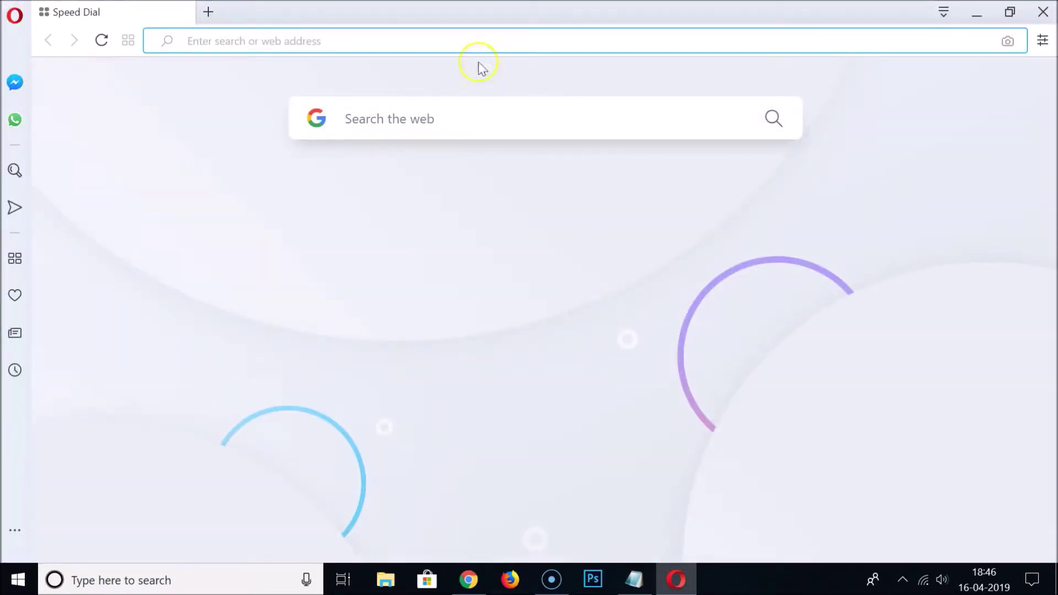
Open the History page from Opera's main menu and view the listed visited entries.
left_click(15, 15)
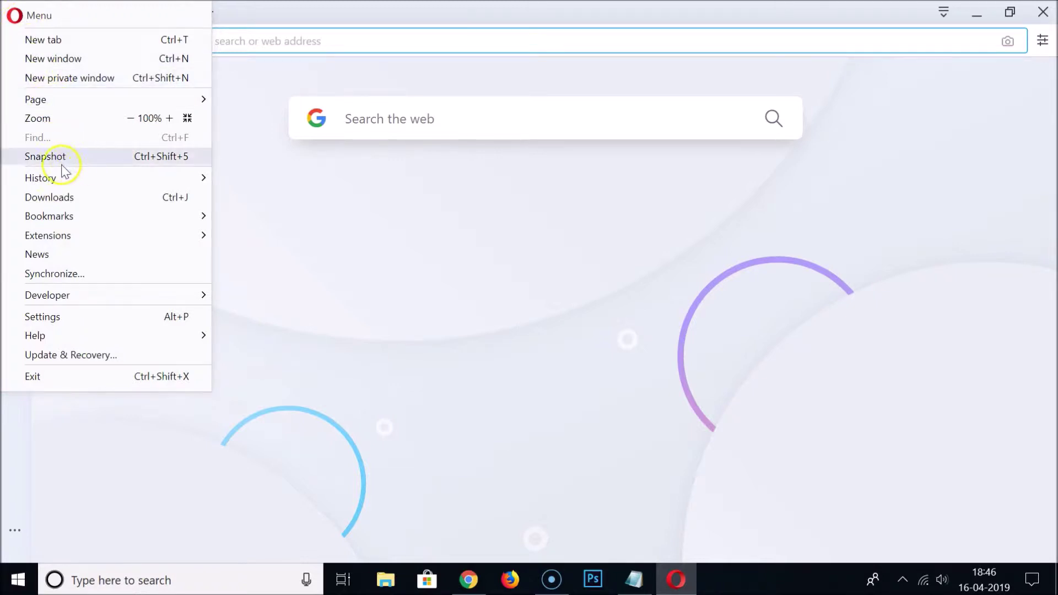
mouse_move(99, 181)
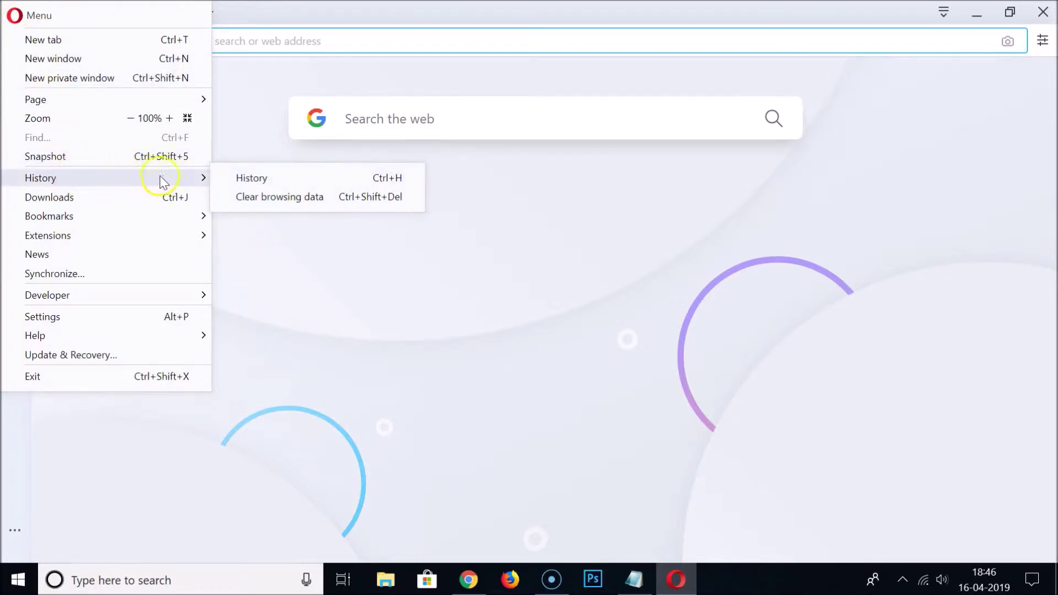
left_click(261, 181)
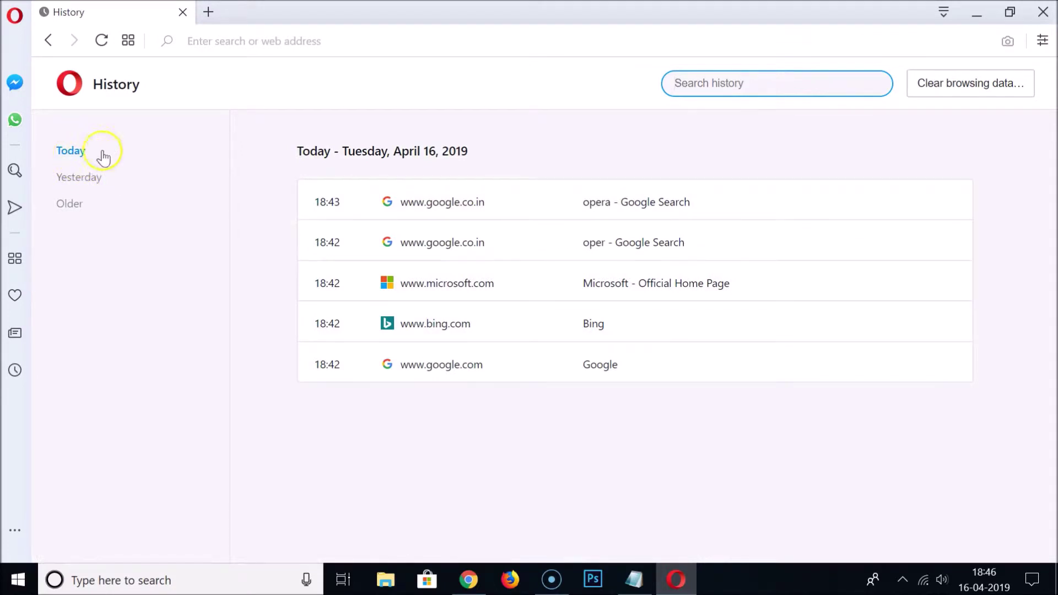
left_click(93, 177)
Open 'Clear browsing data...' from the History page in a Settings tab, then close the dialog.
left_click(88, 182)
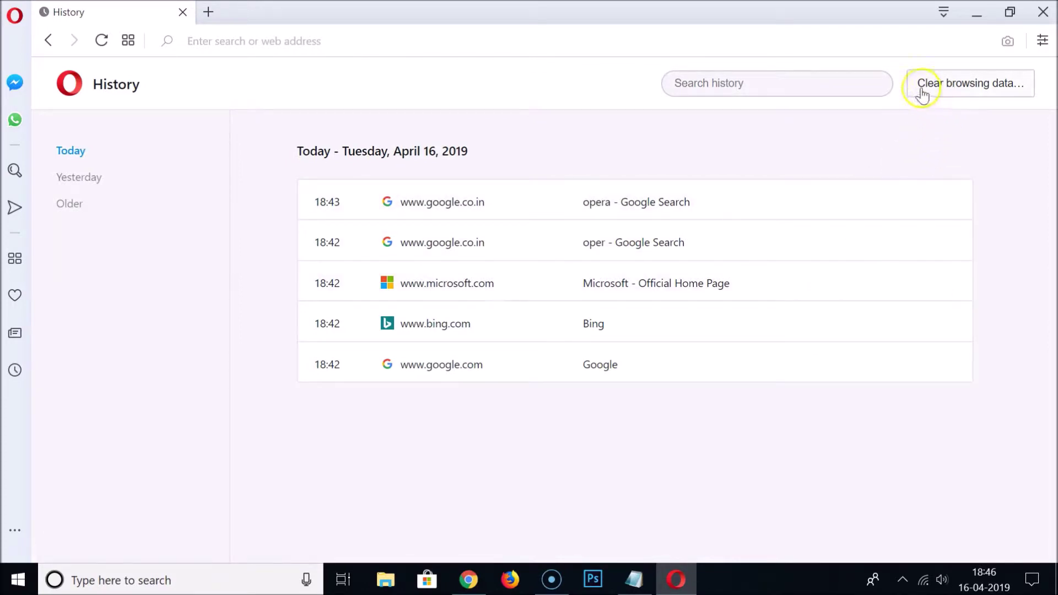
left_click(981, 94)
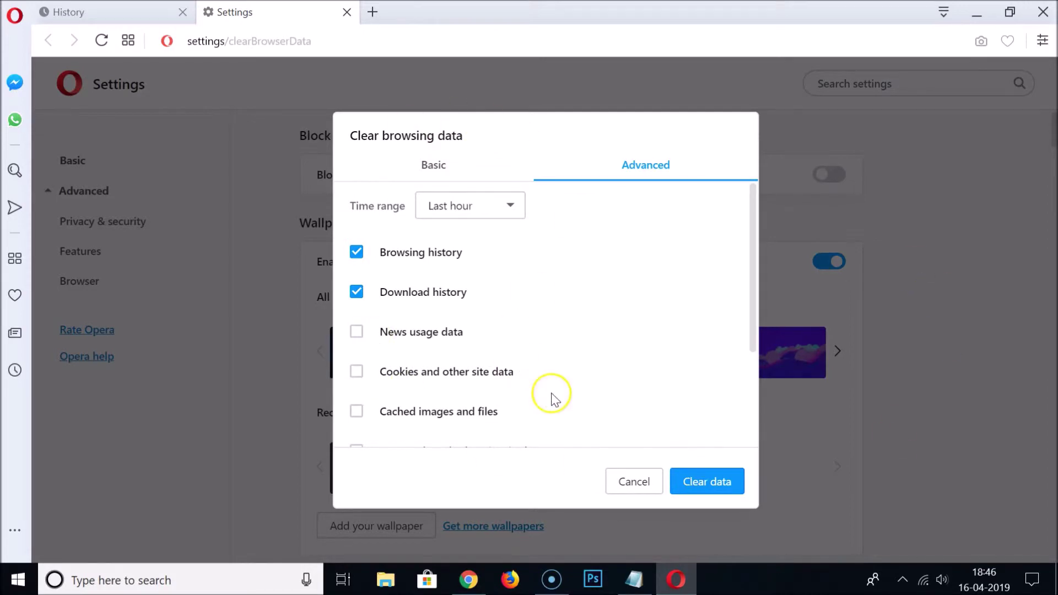
left_click(633, 483)
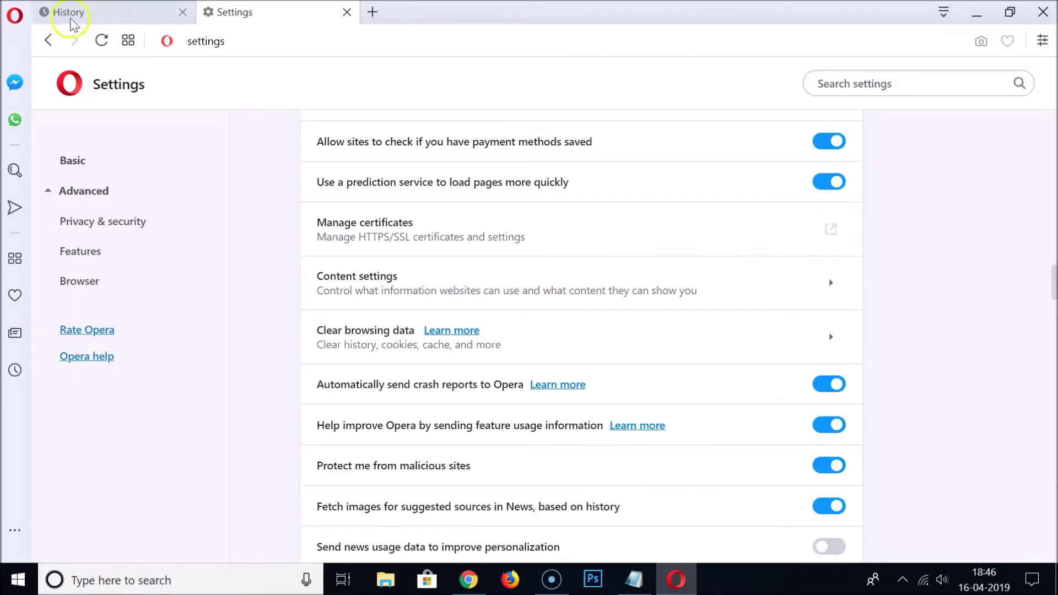
Reopen the Clear browsing data dialog through the menu's History submenu.
left_click(16, 16)
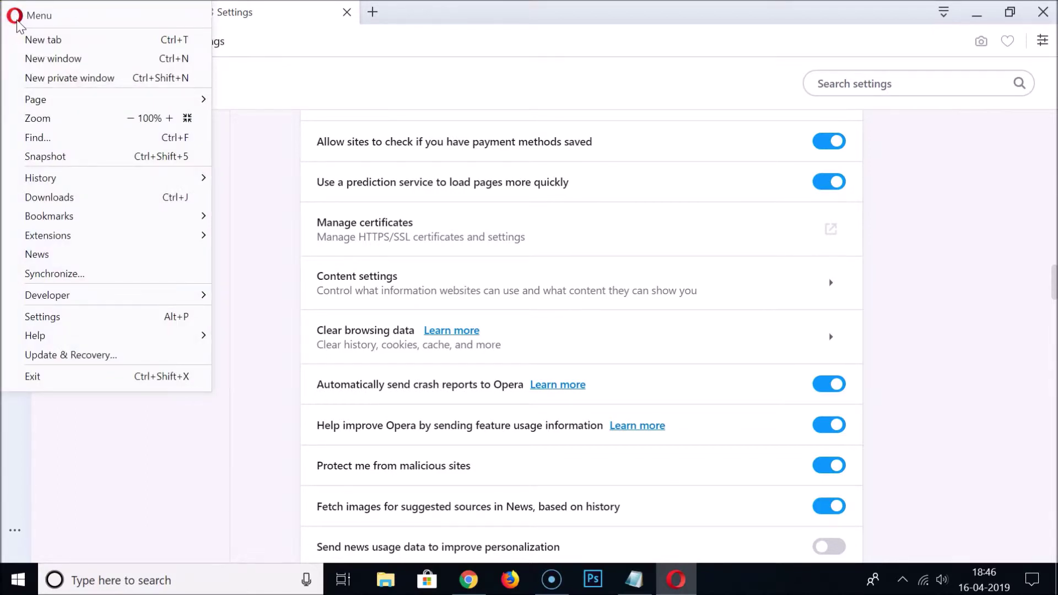
mouse_move(154, 172)
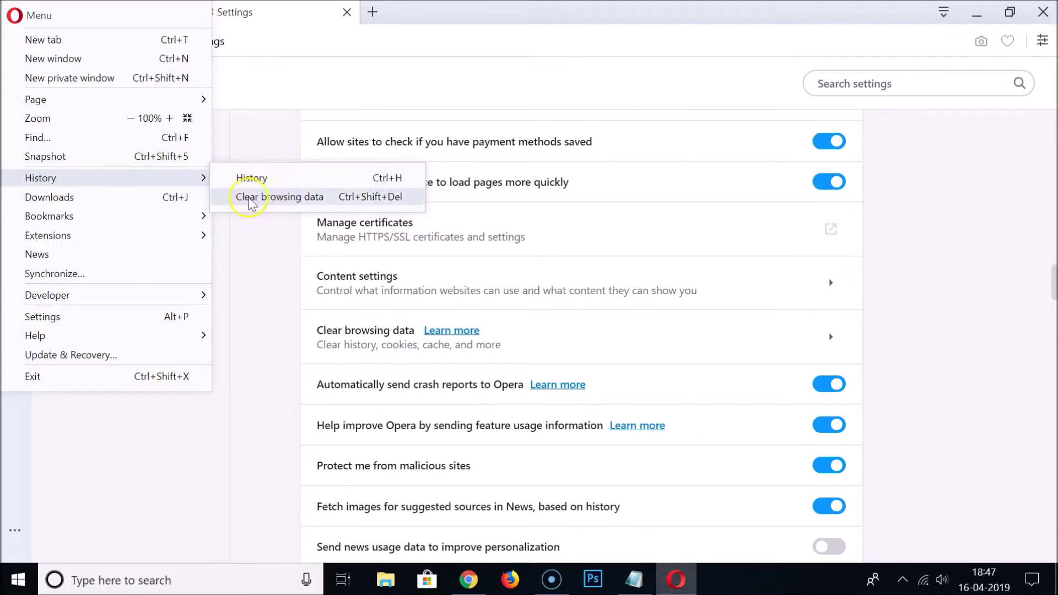
left_click(284, 198)
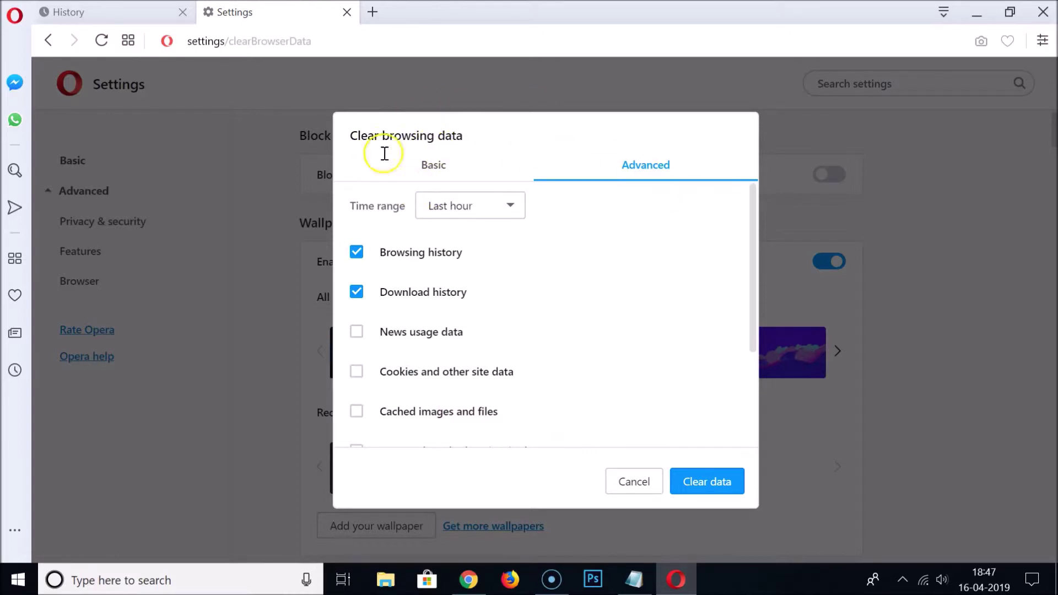
Set the time range to All time, untick cached images and files, and show the Advanced tab.
left_click(425, 170)
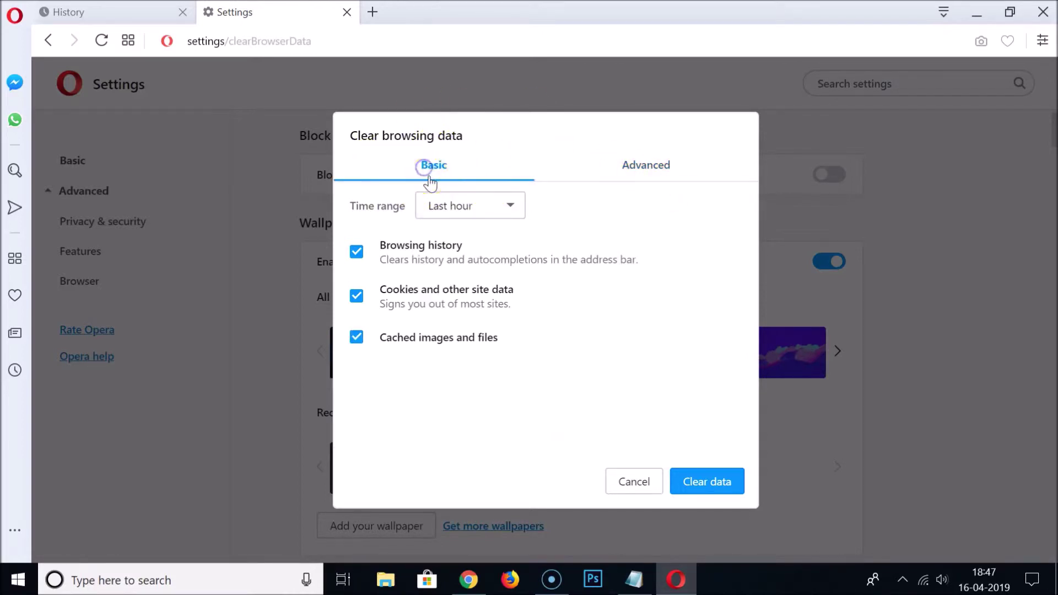
left_click(639, 184)
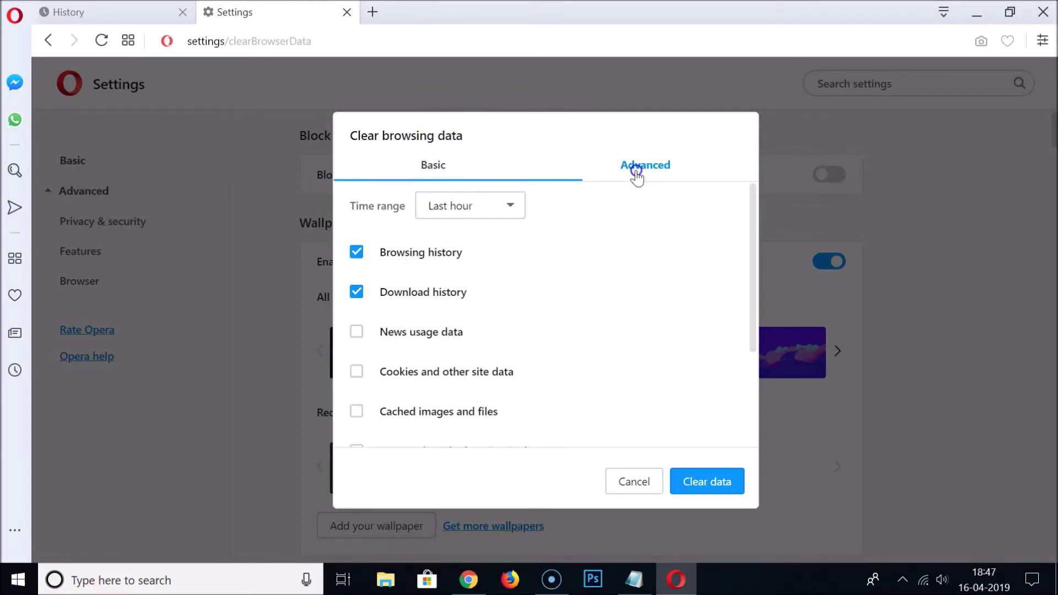
left_click(431, 174)
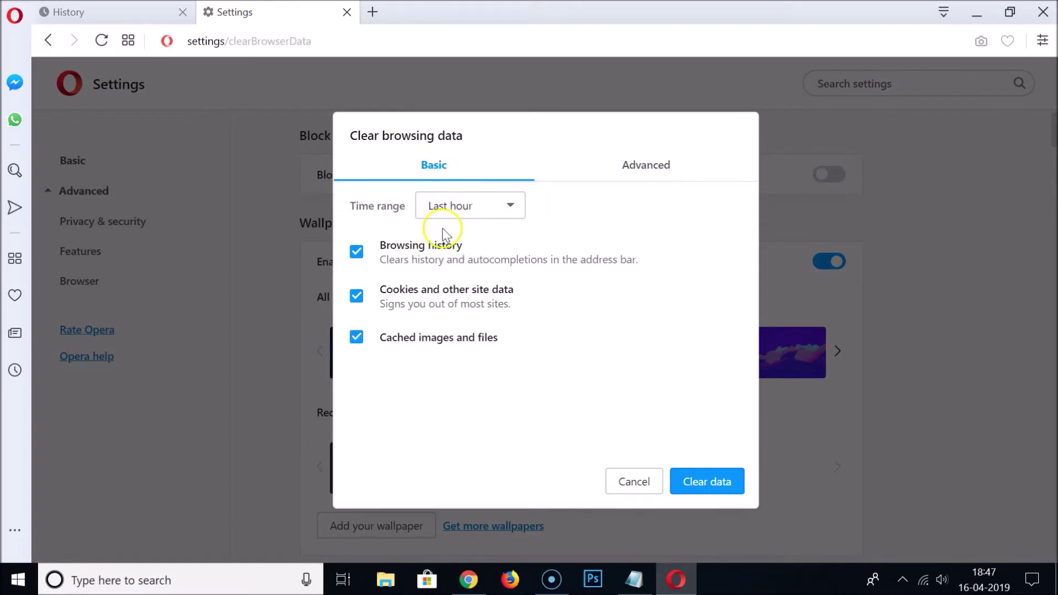
left_click(472, 207)
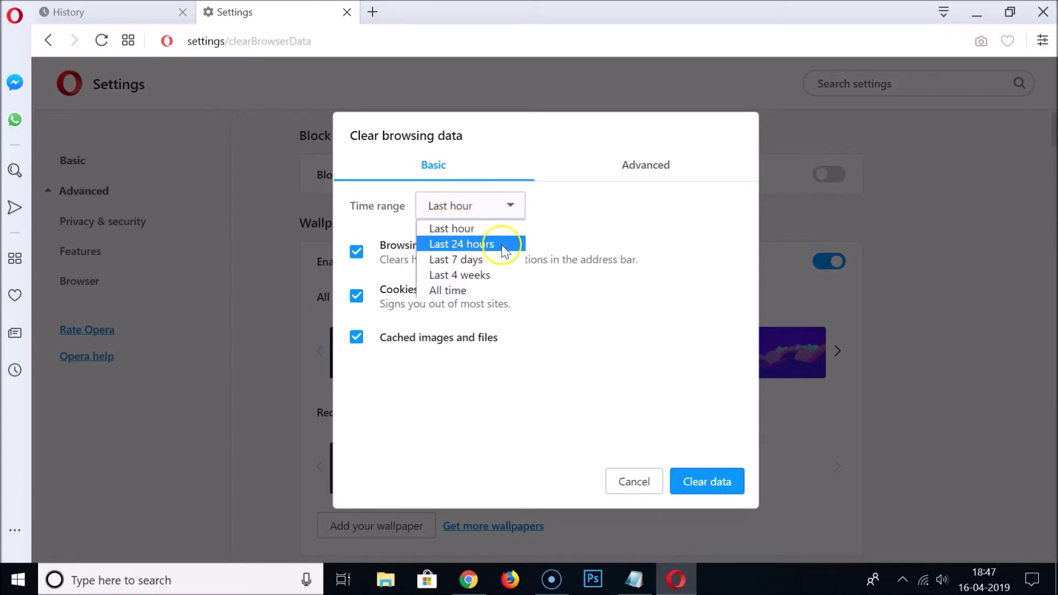
left_click(447, 290)
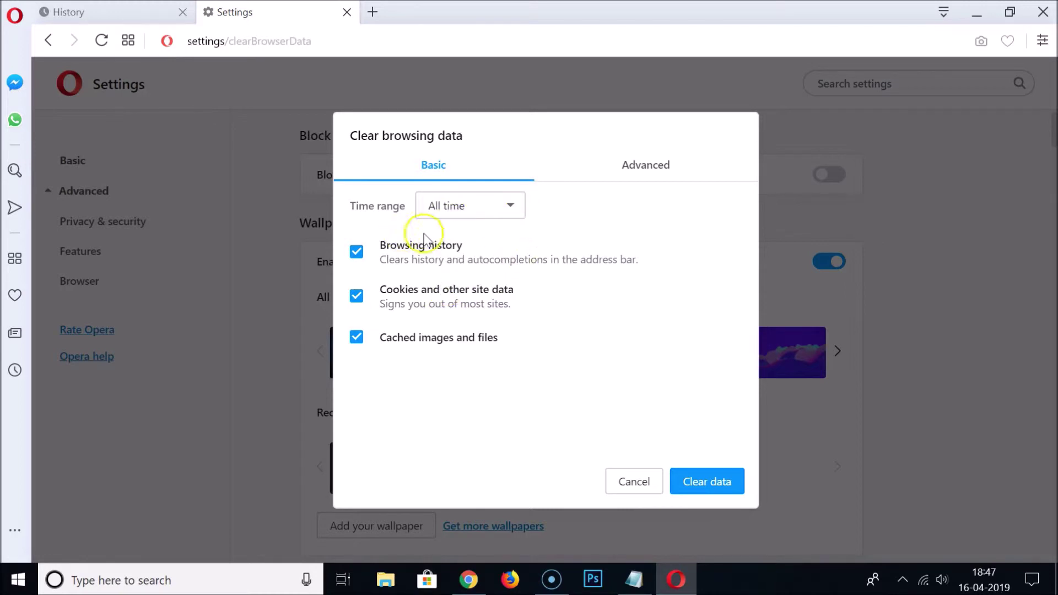
left_click(462, 215)
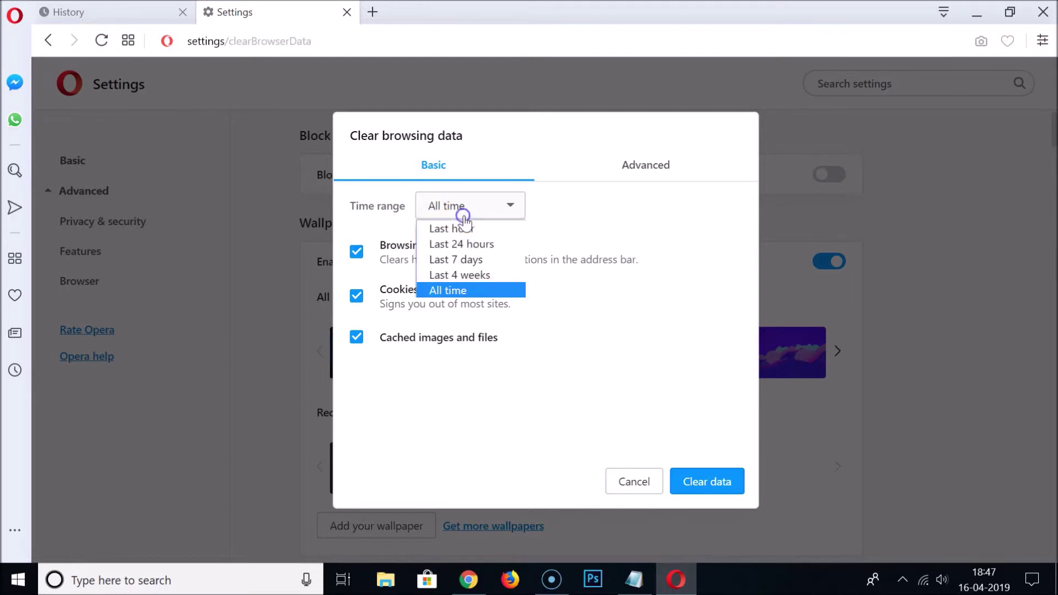
left_click(468, 292)
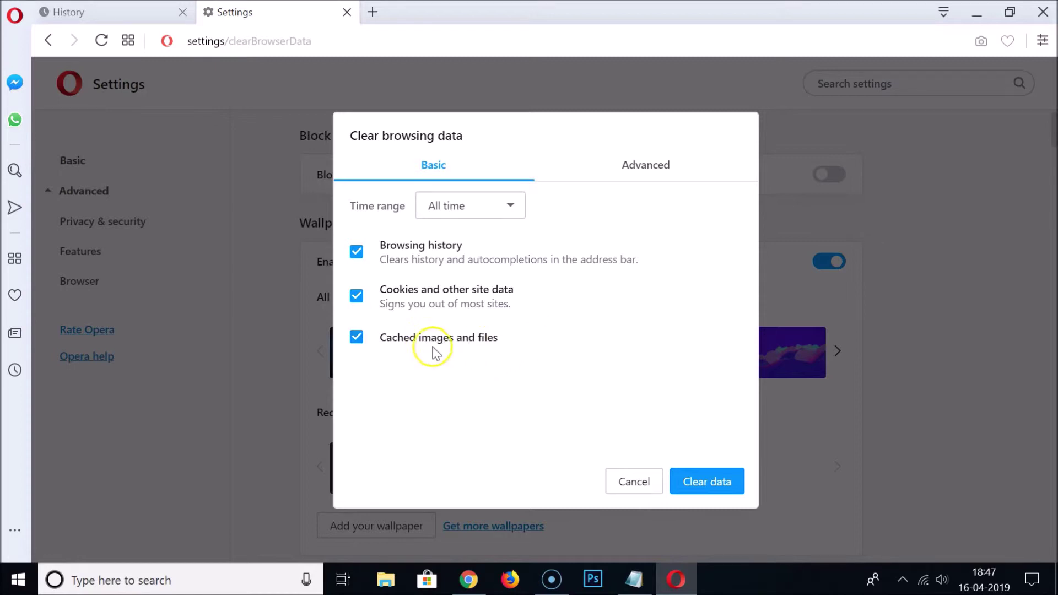
left_click(357, 337)
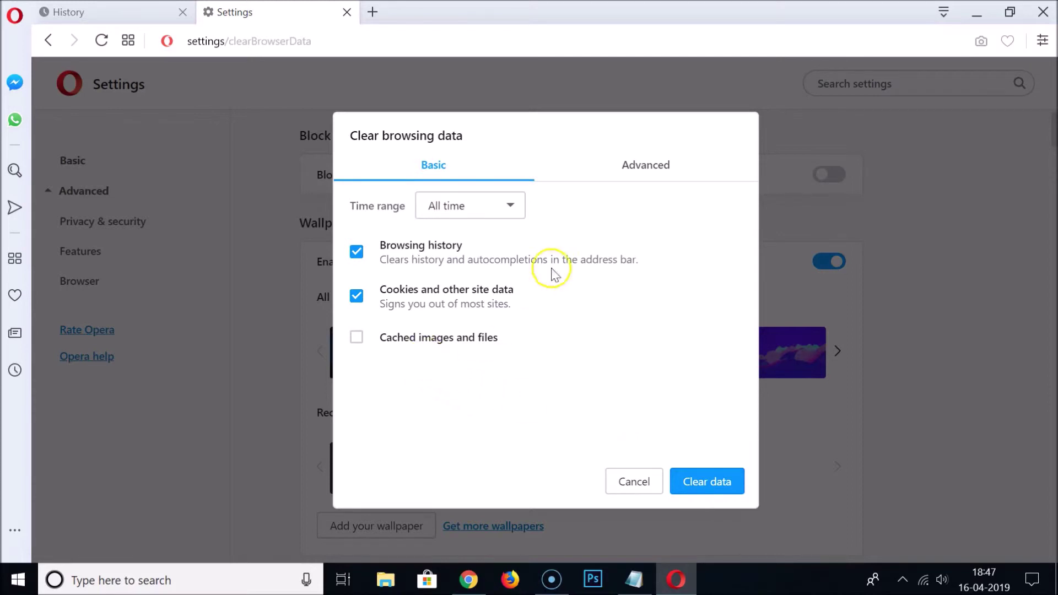
left_click(632, 172)
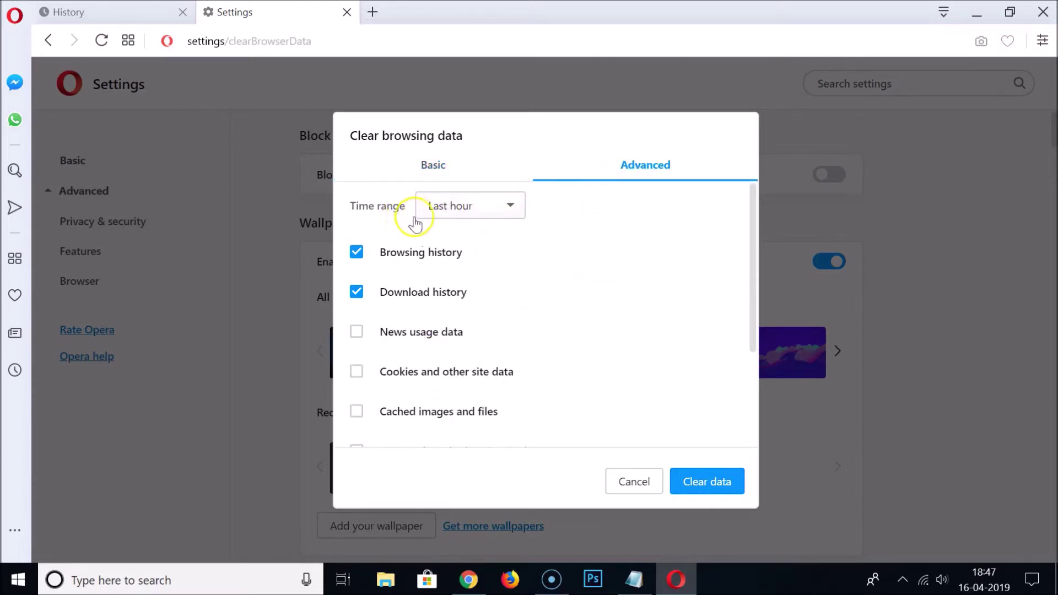
Set the time range to All time and review the ticked browsing and download history options.
left_click(462, 209)
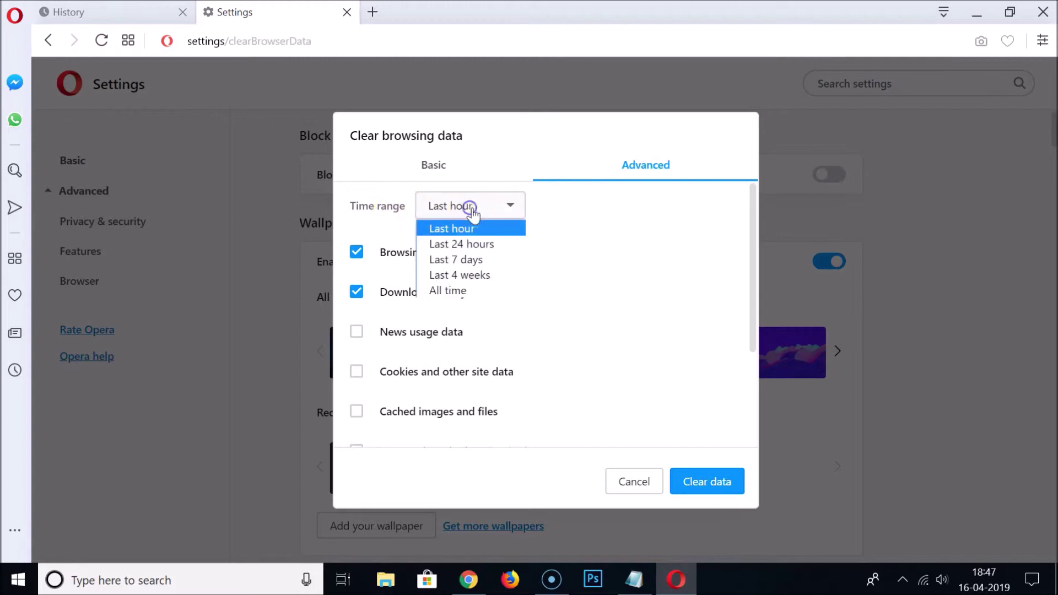
left_click(461, 289)
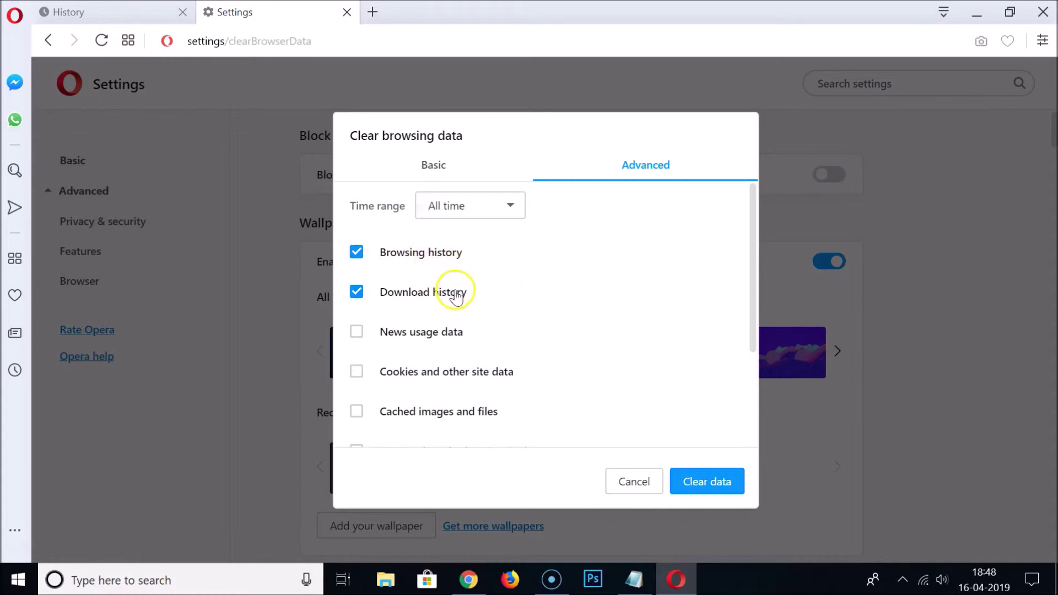
scroll(610, 290, "down", 3)
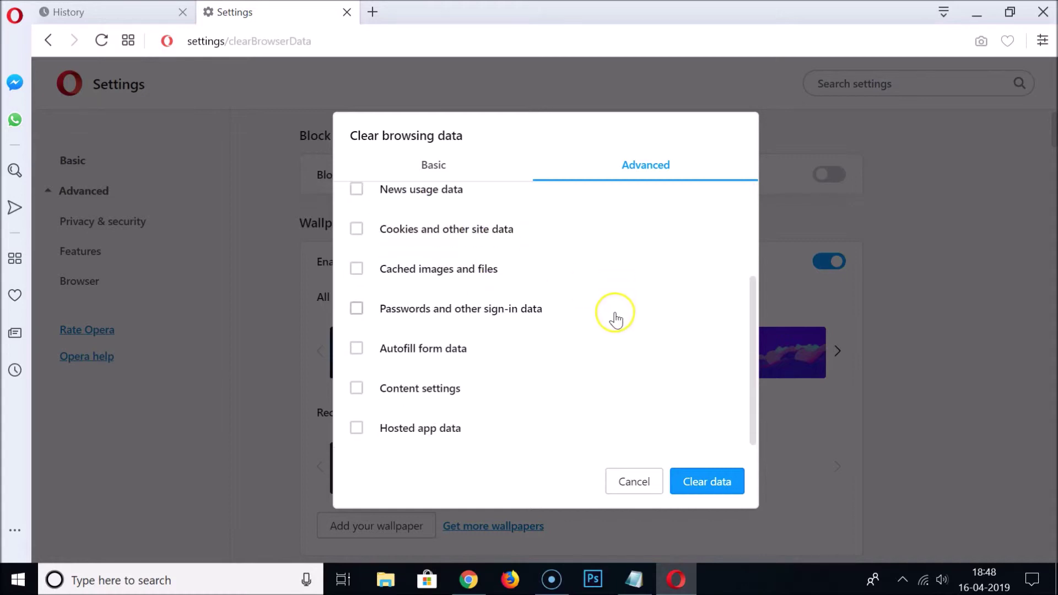
scroll(607, 309, "up", 4)
scroll(537, 314, "down", 2)
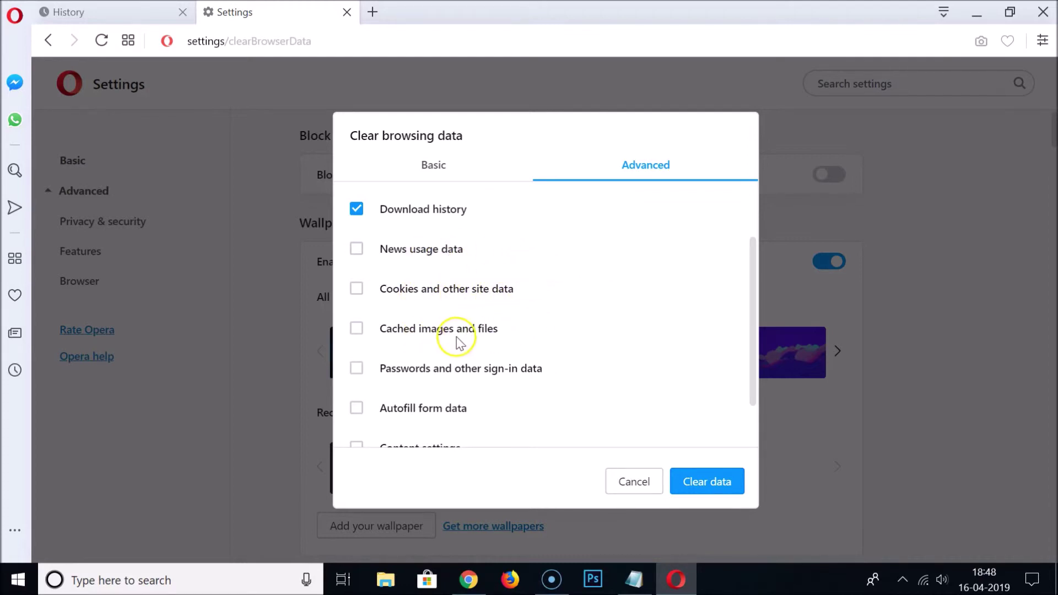
scroll(553, 328, "down", 1)
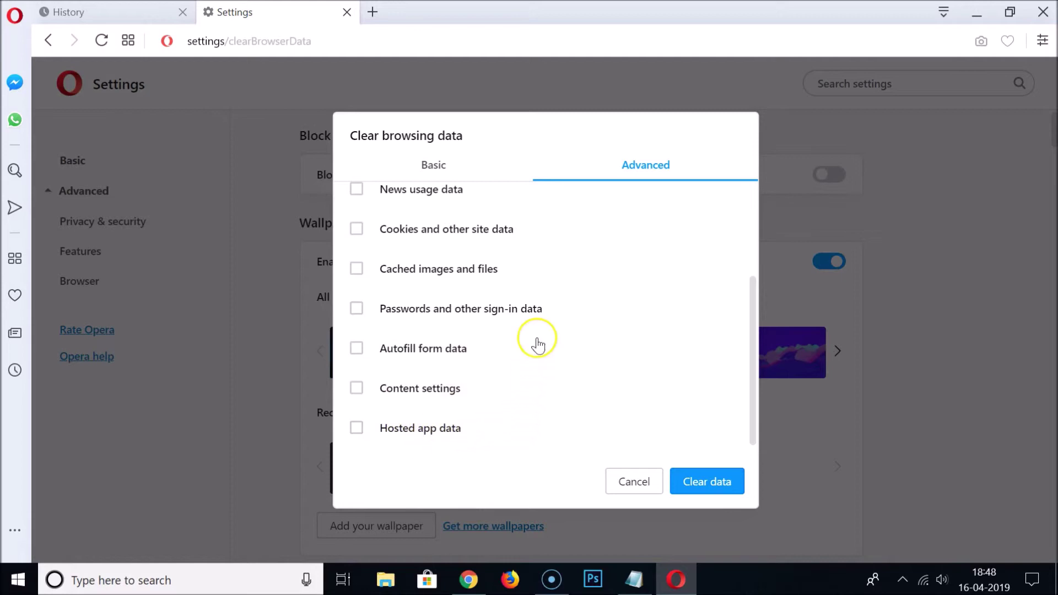
scroll(538, 334, "up", 3)
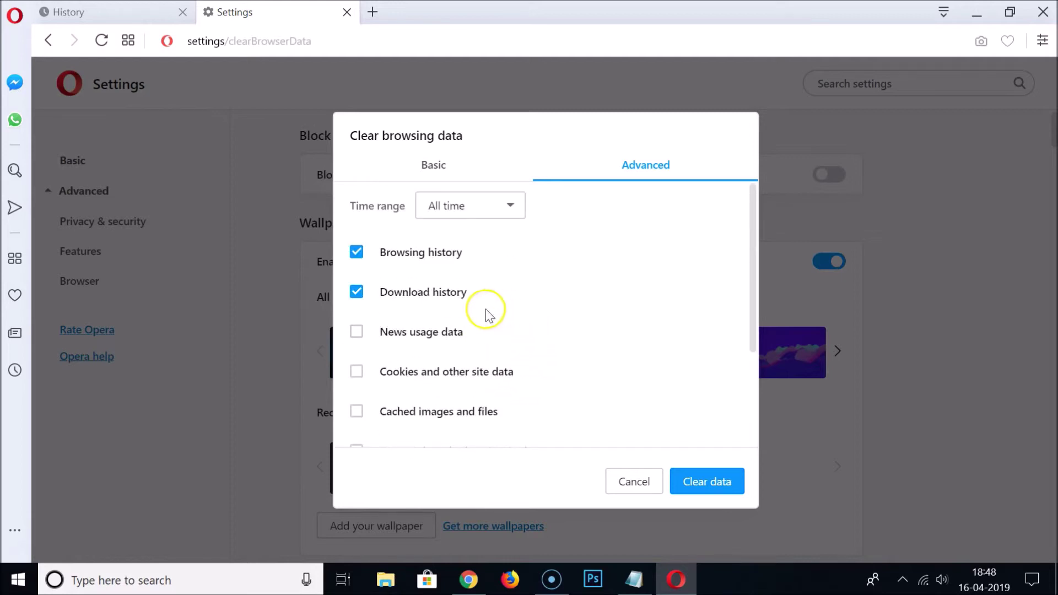
scroll(513, 309, "down", 3)
scroll(533, 326, "up", 4)
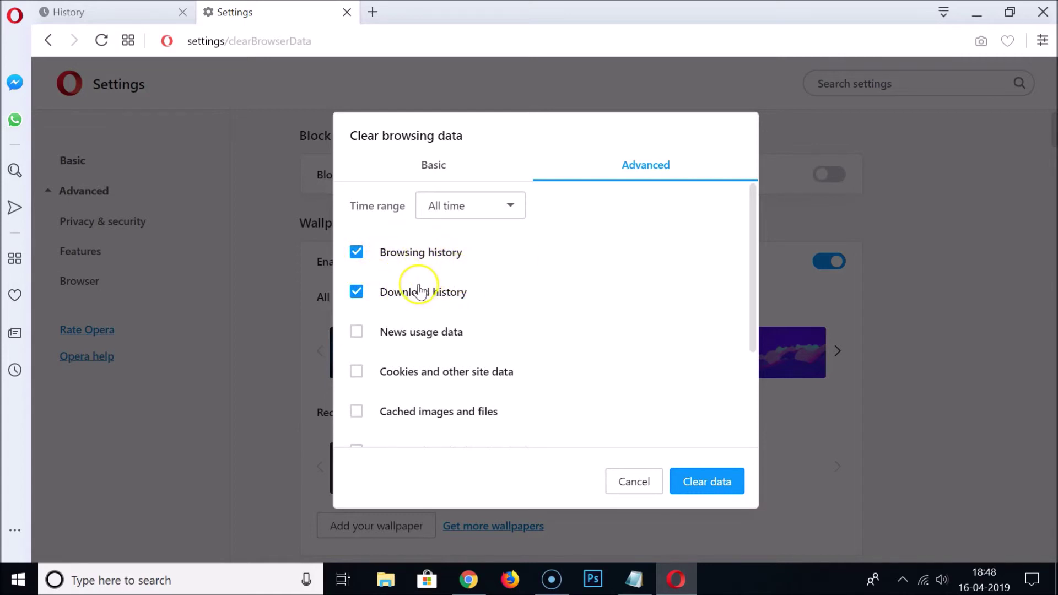
left_click(409, 303)
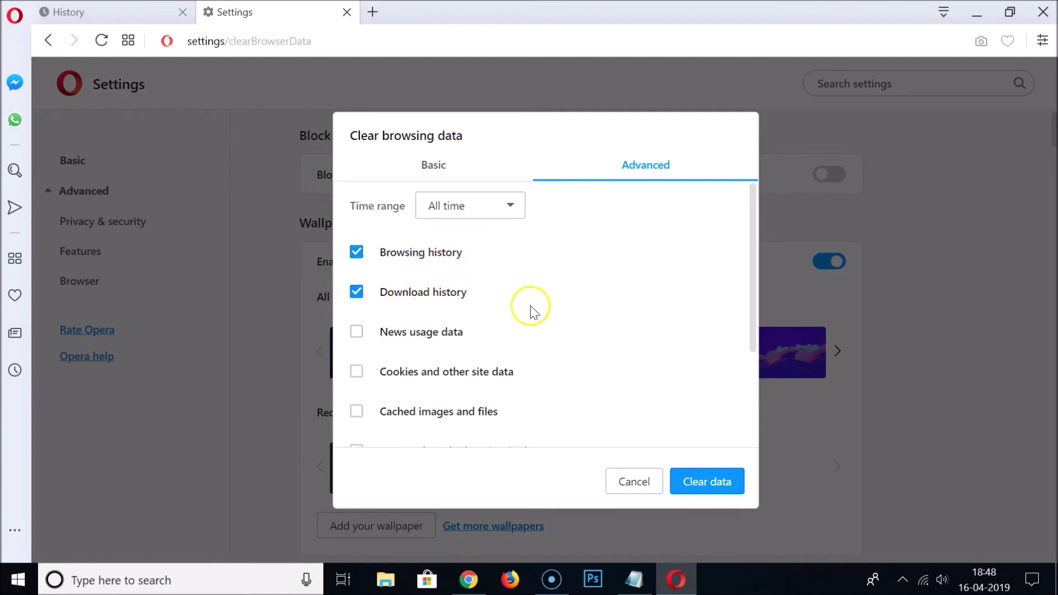
scroll(518, 295, "down", 2)
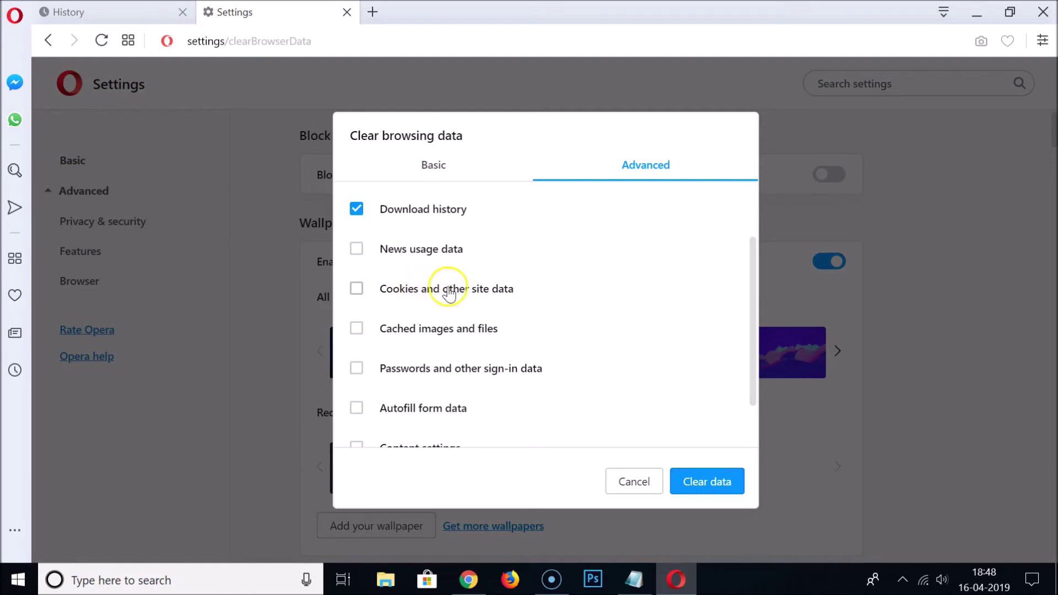
left_click(364, 288)
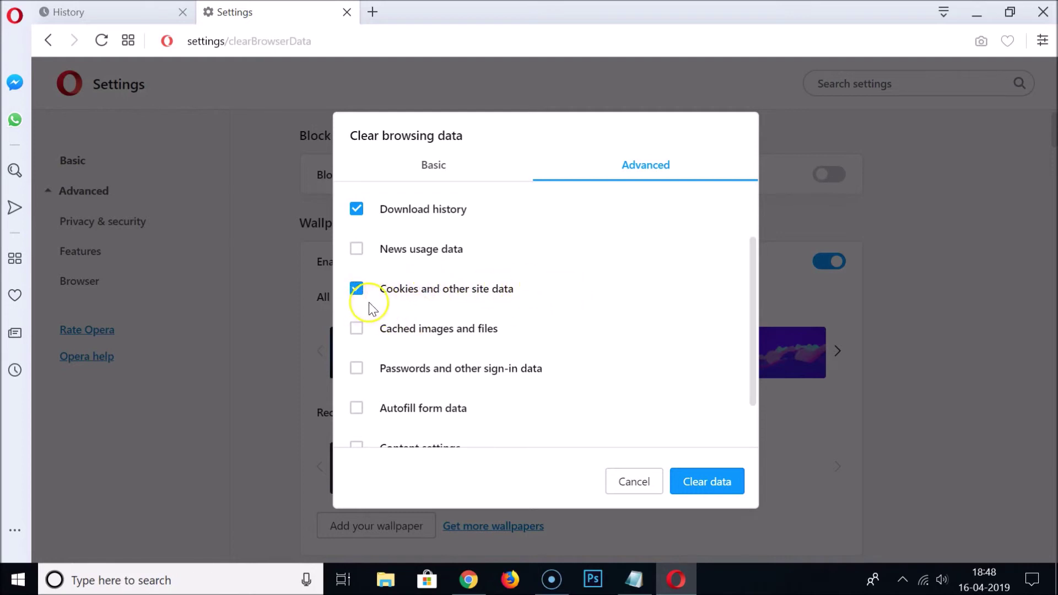
scroll(501, 353, "down", 1)
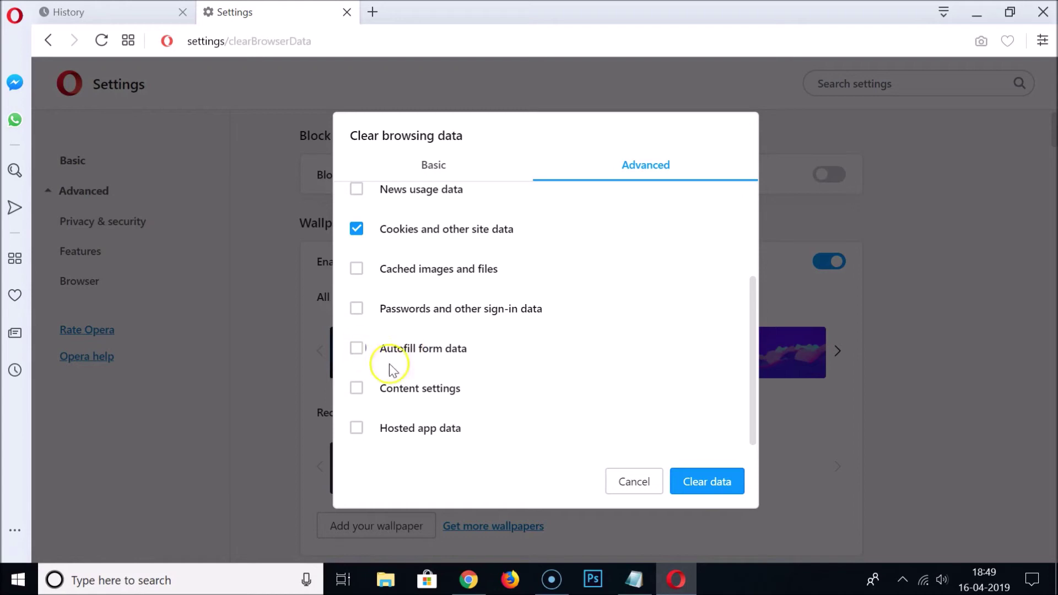
left_click(356, 231)
scroll(419, 308, "up", 3)
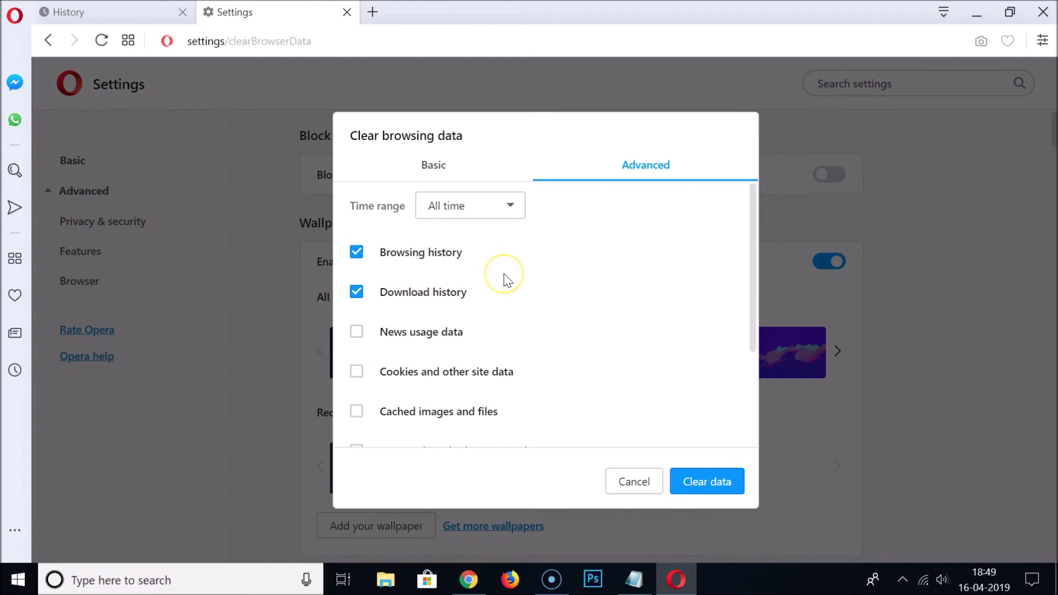
left_click(472, 209)
left_click(479, 290)
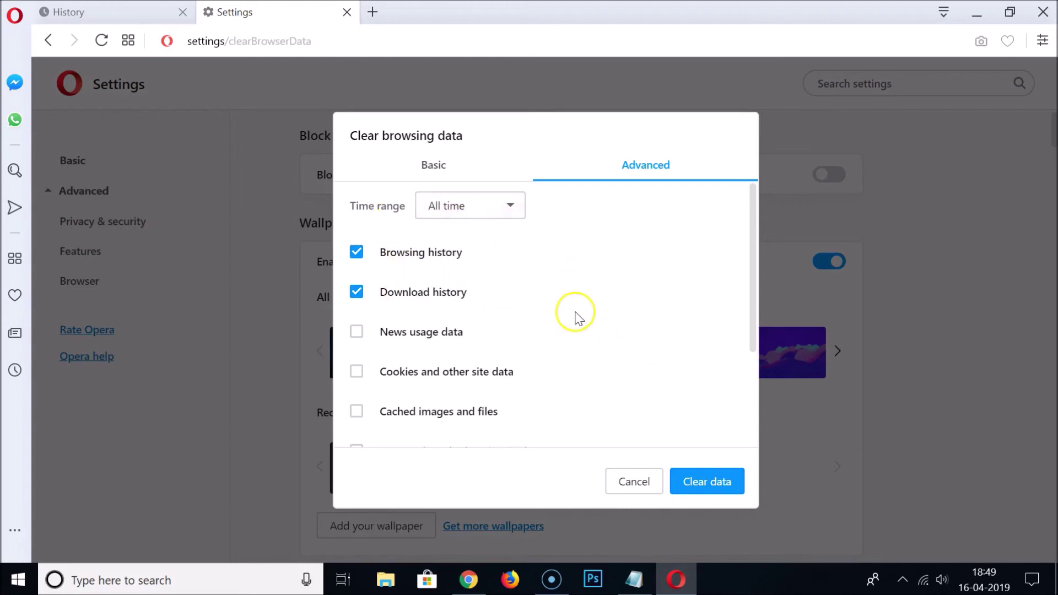
Clear the data, confirm the History tab is empty, and return to Notepad.
left_click(712, 483)
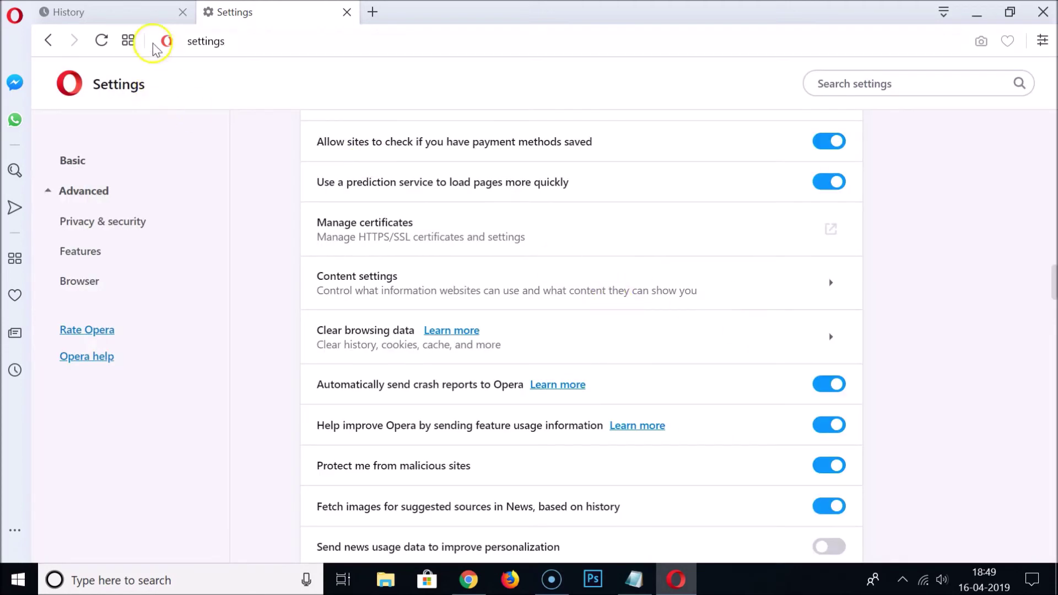
left_click(97, 21)
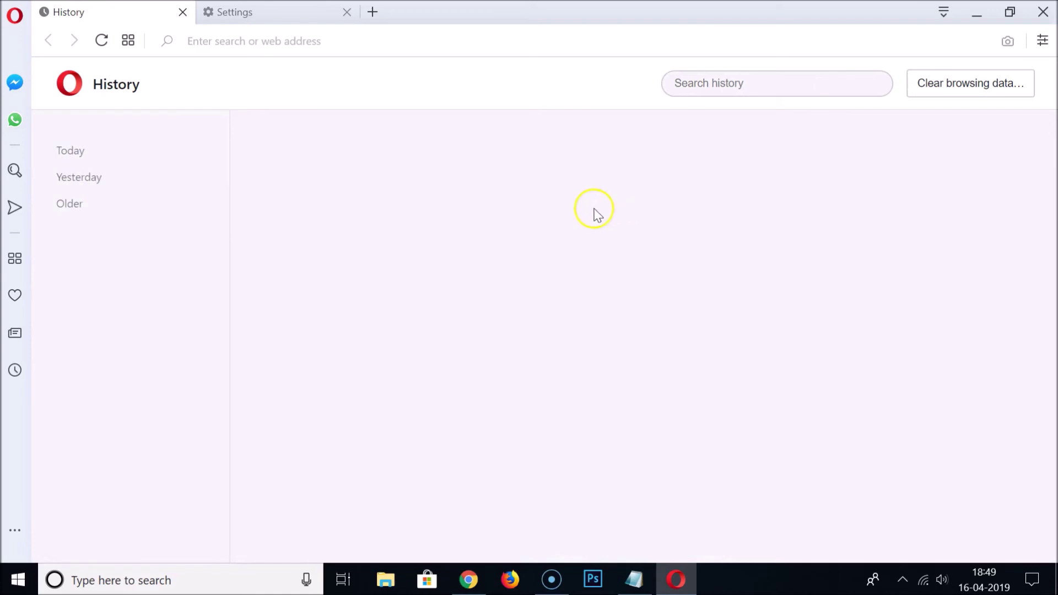
left_click(635, 579)
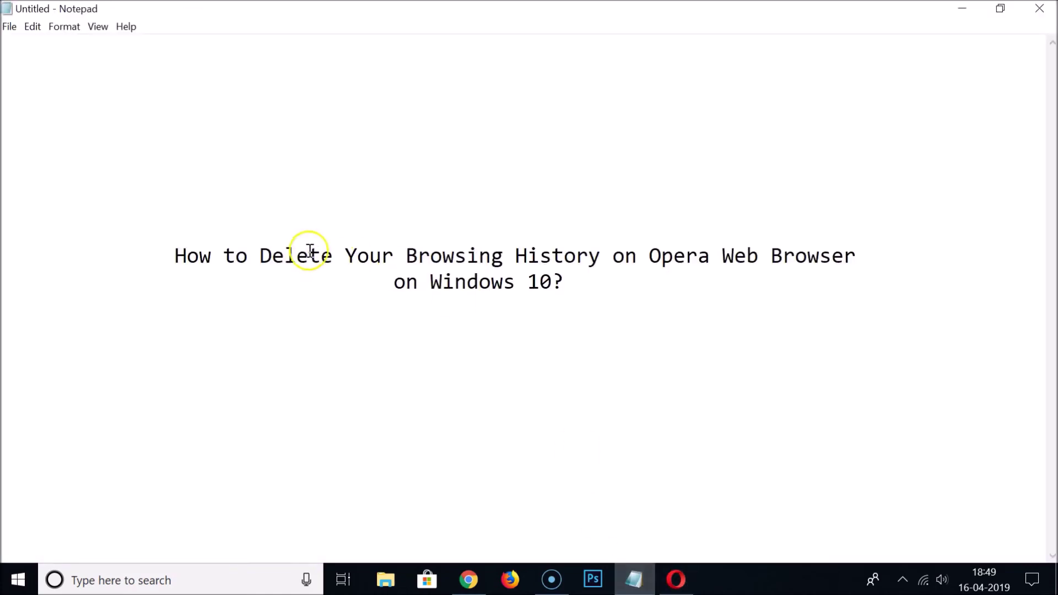